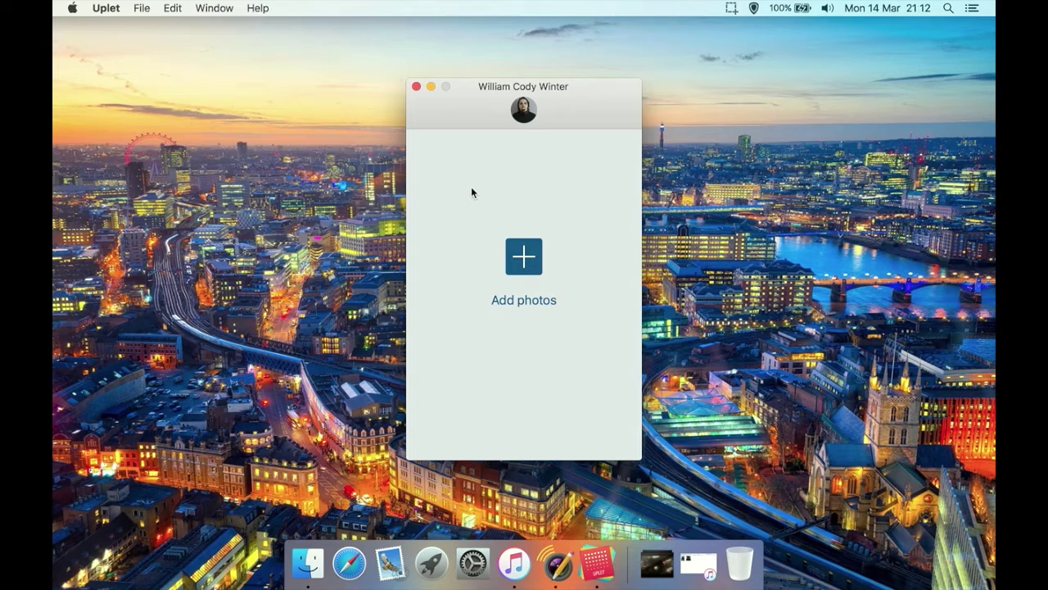
Add the three jpg photos from the Desktop's pics folder to Uplet
click(519, 259)
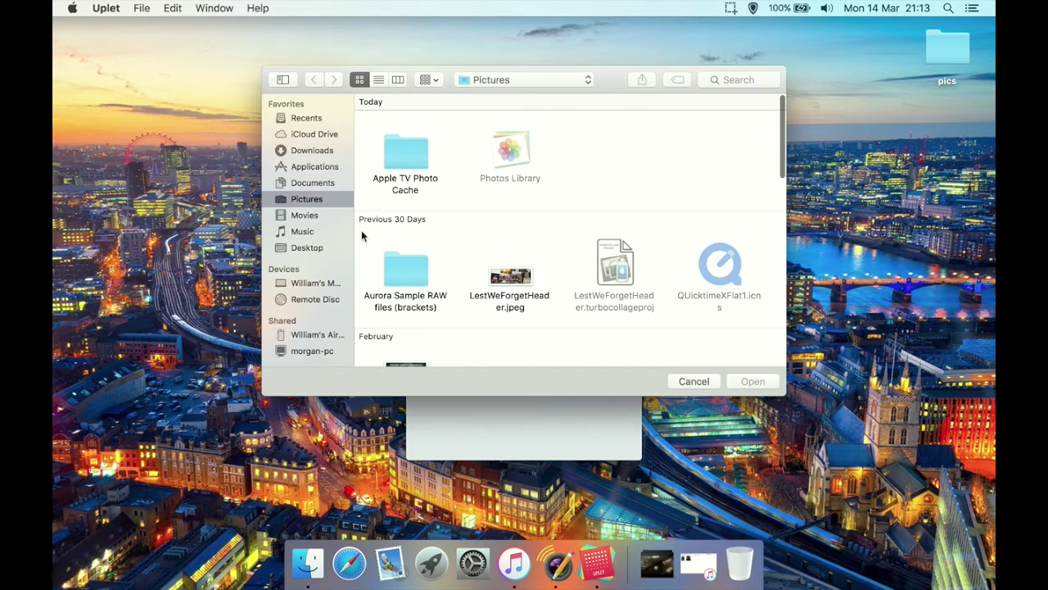
click(325, 246)
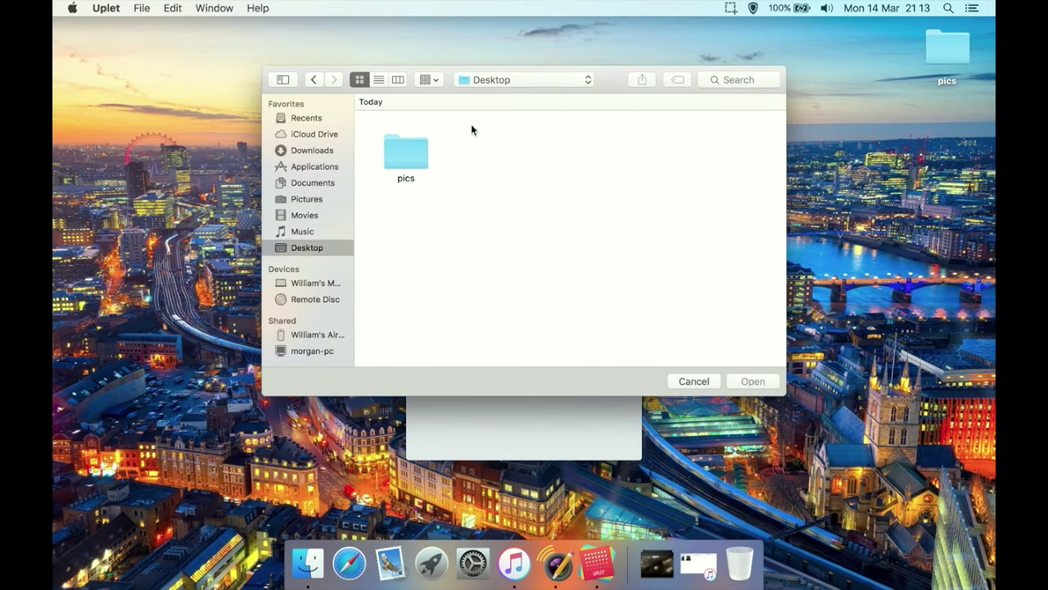
double_click(419, 148)
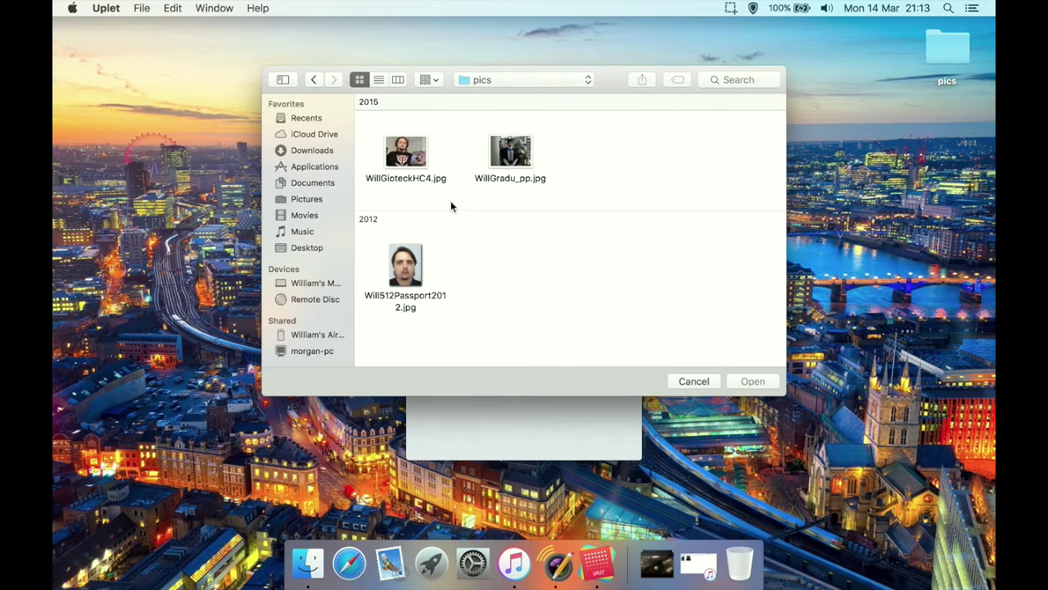
click(405, 166)
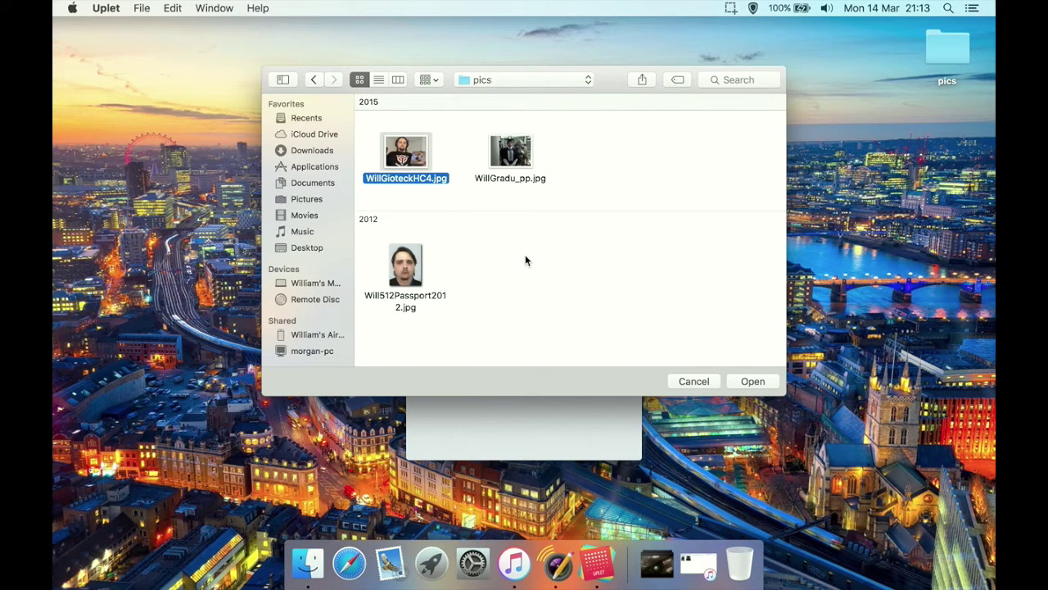
drag(642, 326, 398, 163)
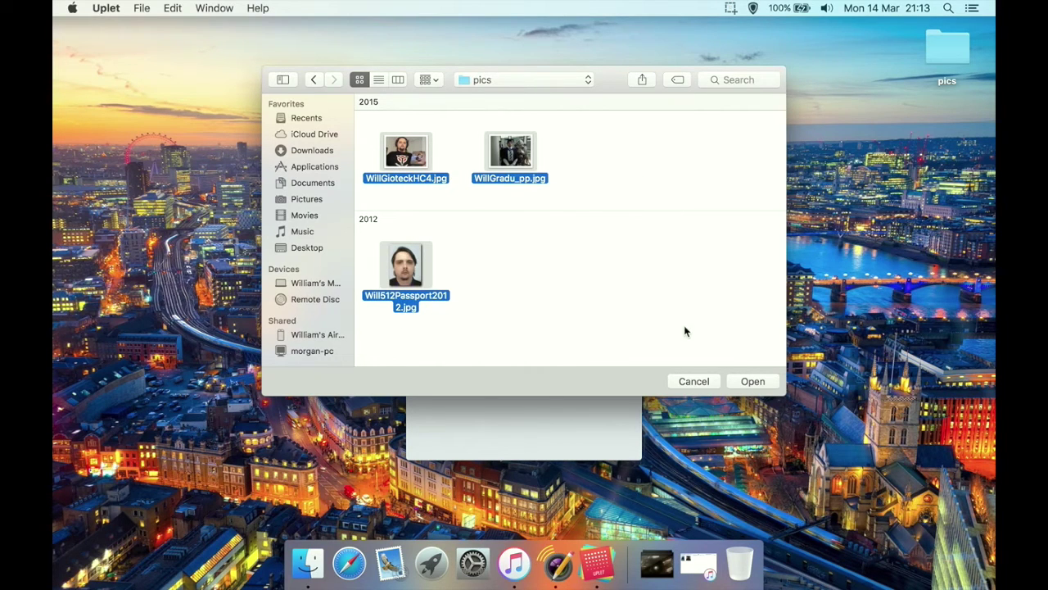
click(750, 382)
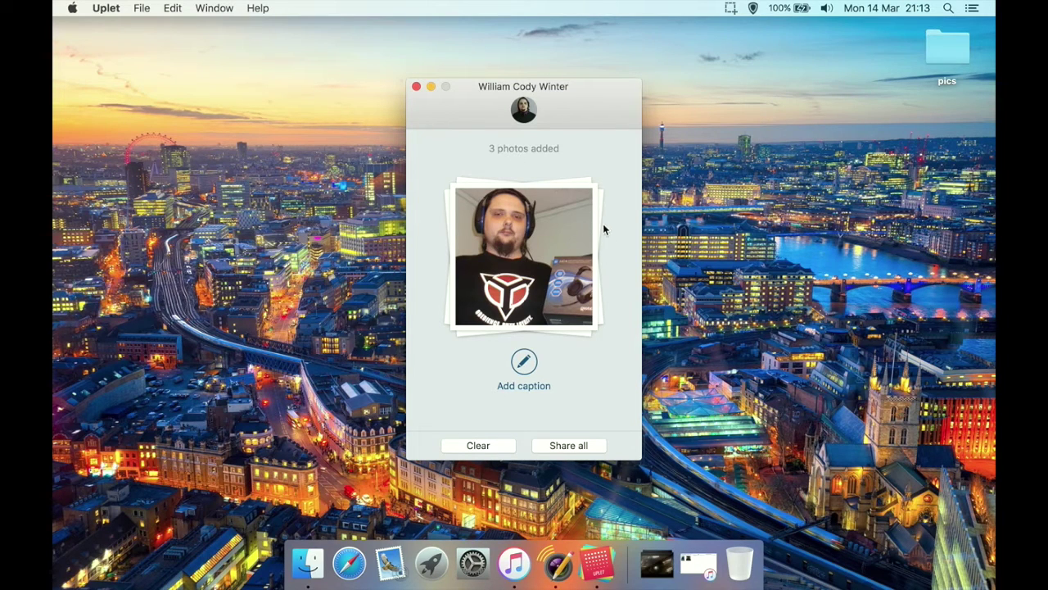
Caption the first photo 'Headphones'
click(524, 361)
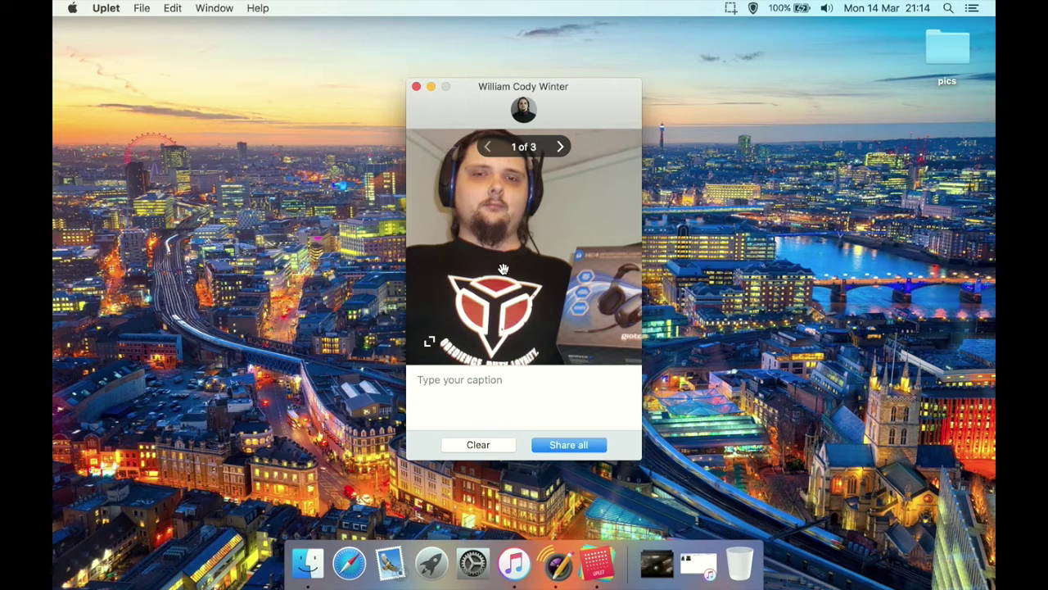
click(462, 383)
text(Headphones)
Caption the second photo 'Uni grad' and review the captions across the photos
click(562, 146)
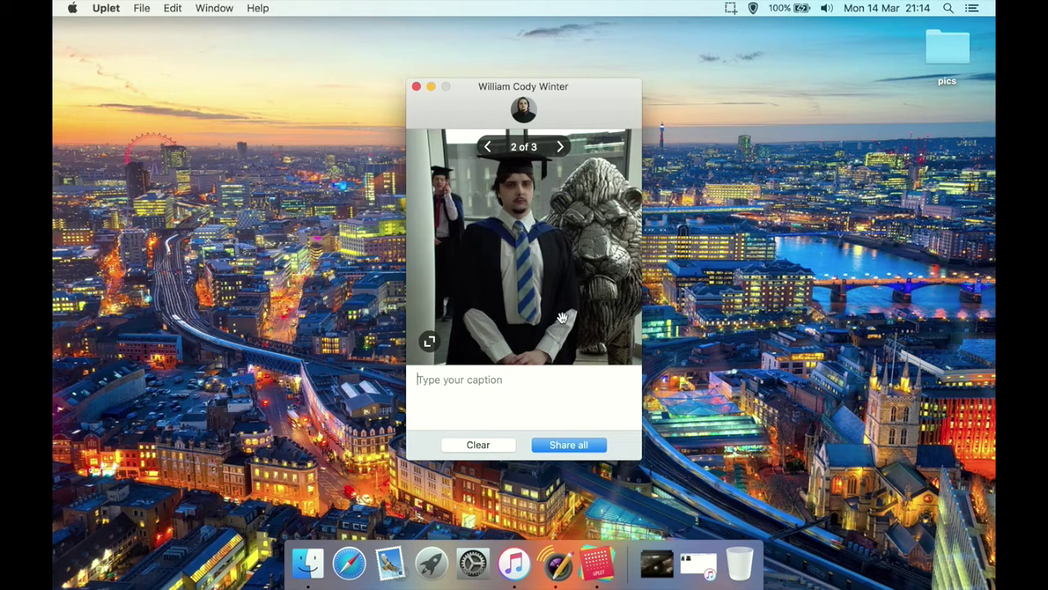
text(Uni)
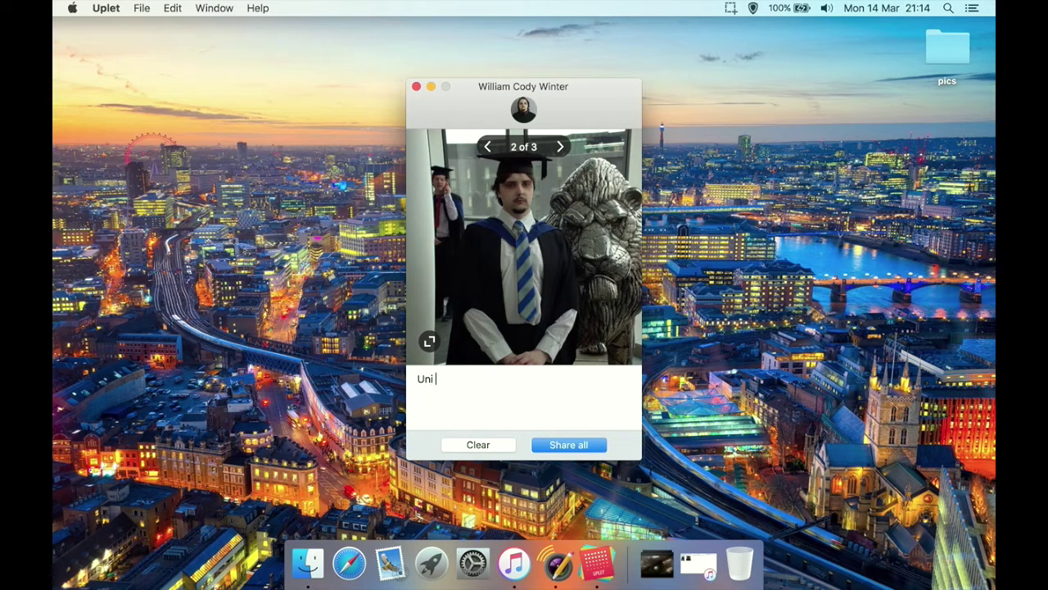
text( grad)
click(562, 147)
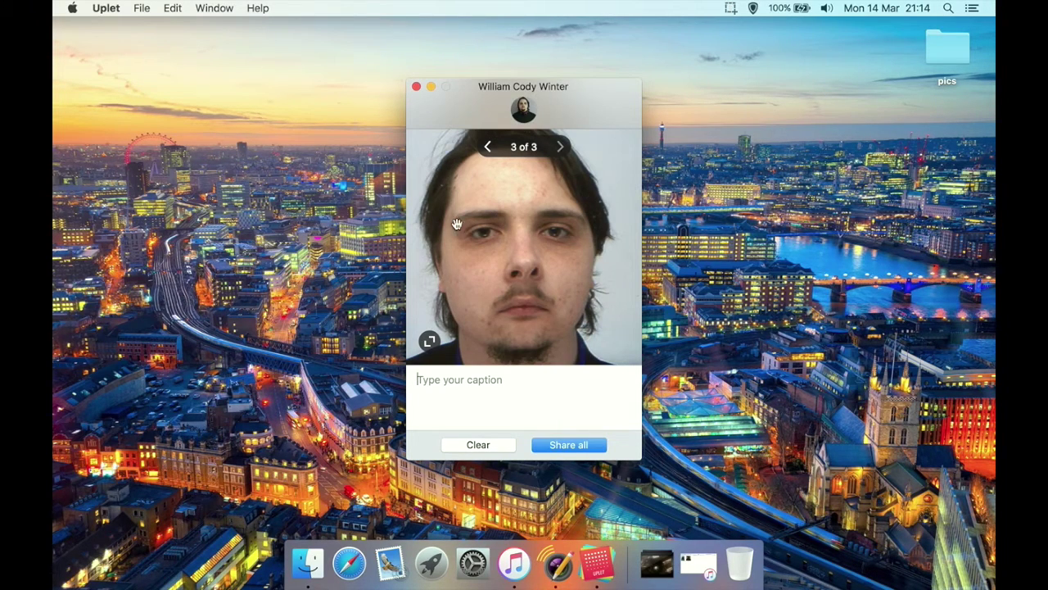
click(488, 147)
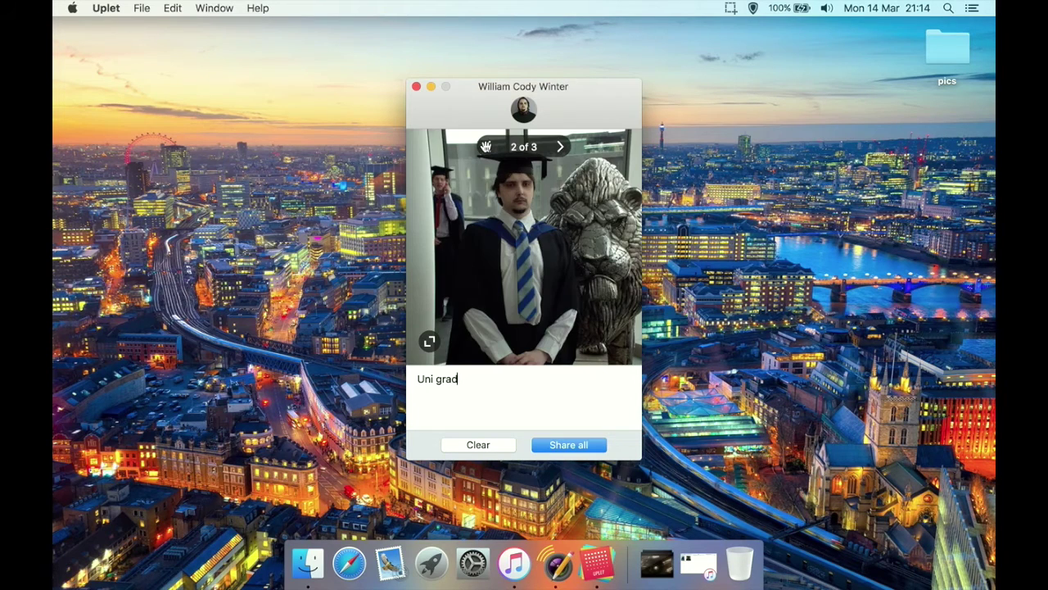
click(485, 146)
click(560, 147)
Compare the graduation photo's fitted and square-filled views, ending on fill
click(429, 341)
click(430, 341)
click(429, 340)
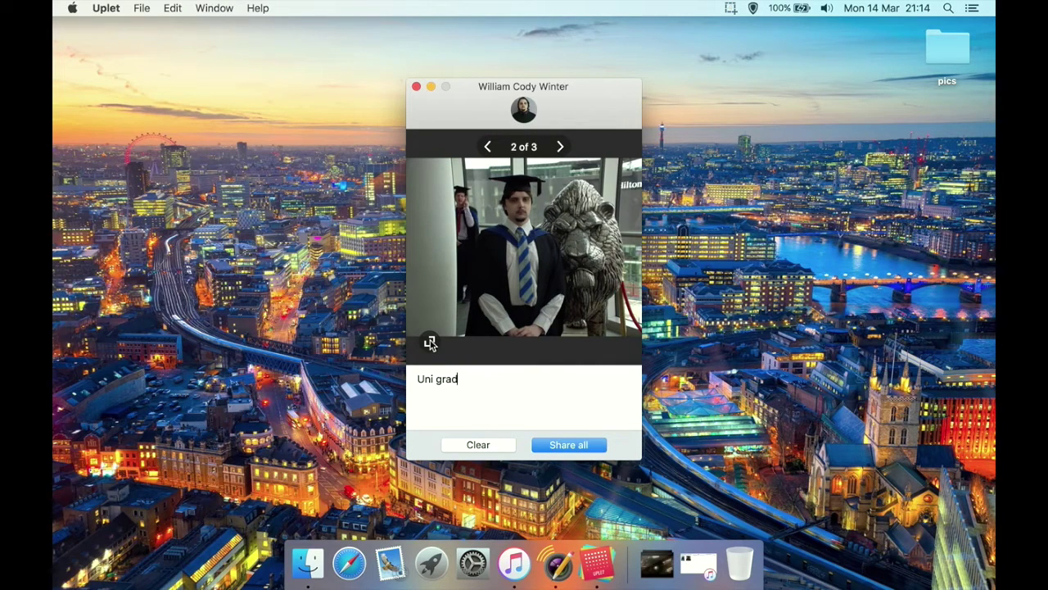
click(429, 341)
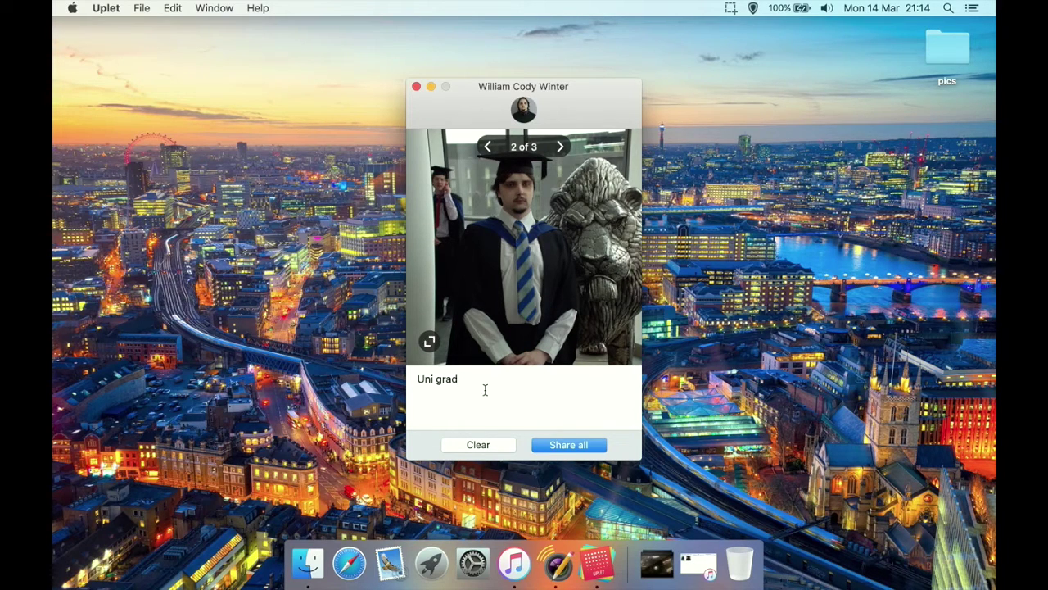
Reposition the graduation photo within the square crop, leaving it filling the frame
click(449, 187)
drag(449, 188, 454, 249)
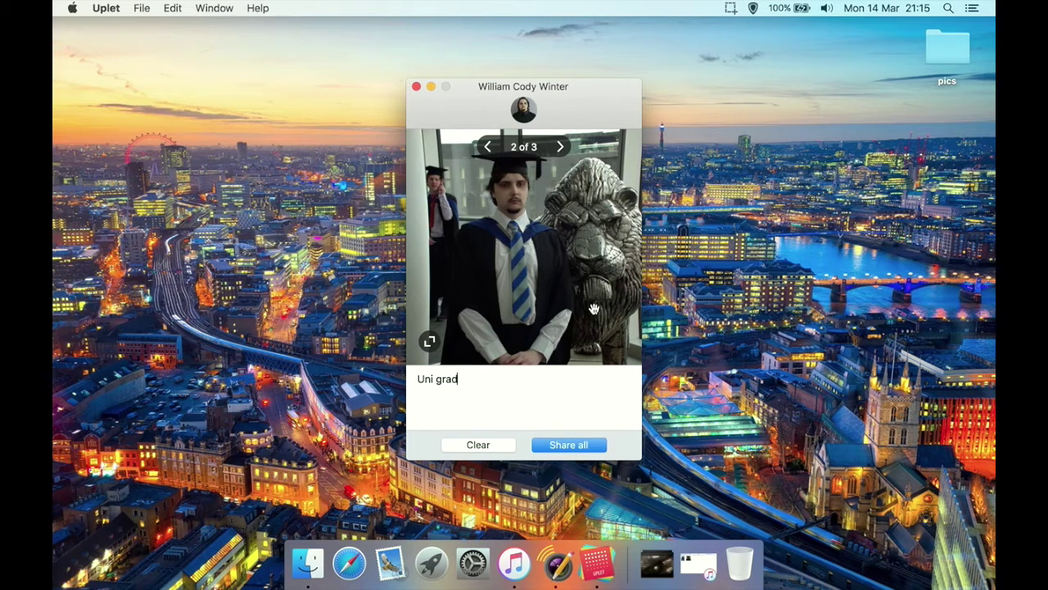
click(429, 340)
click(429, 341)
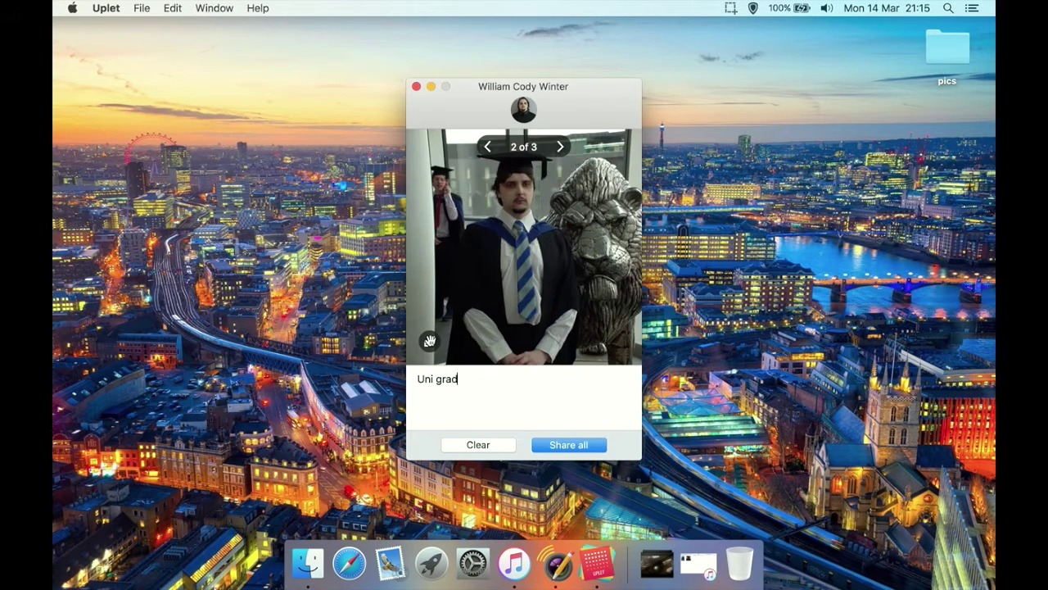
click(429, 340)
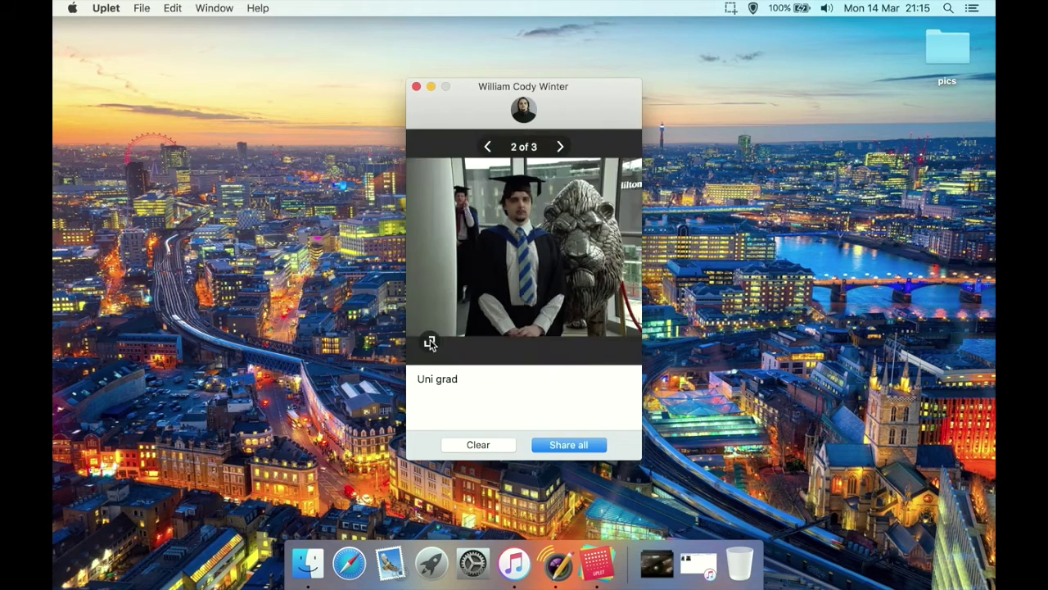
click(429, 340)
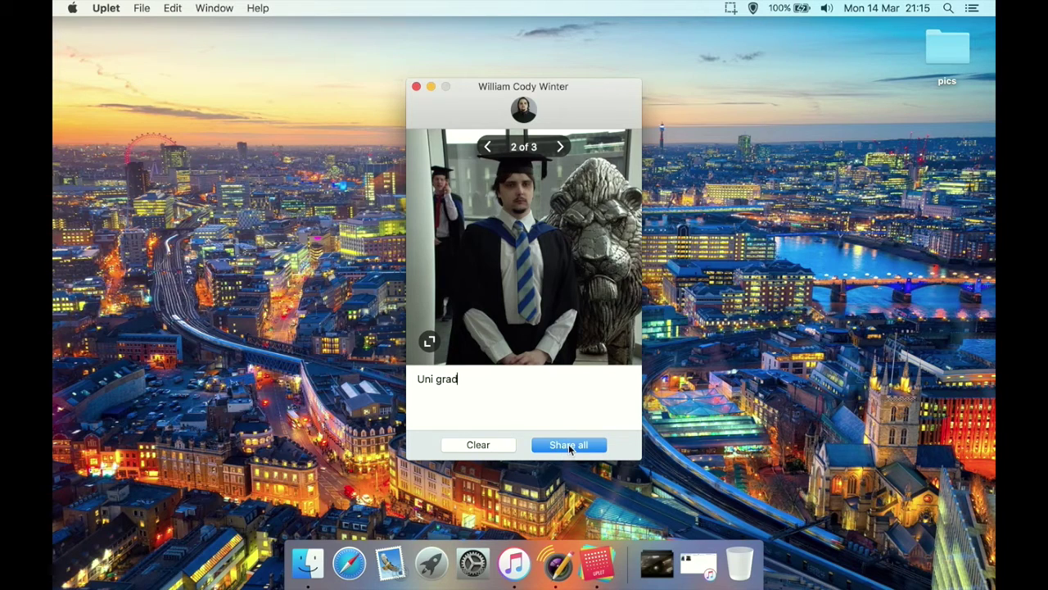
Share all three captioned photos to Instagram at once
click(571, 447)
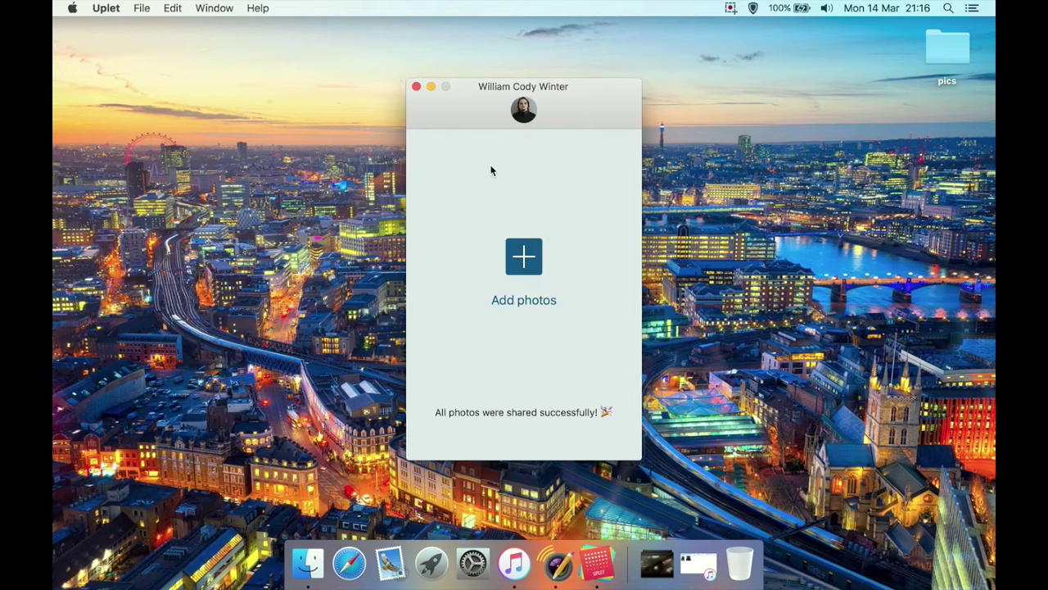
click(528, 113)
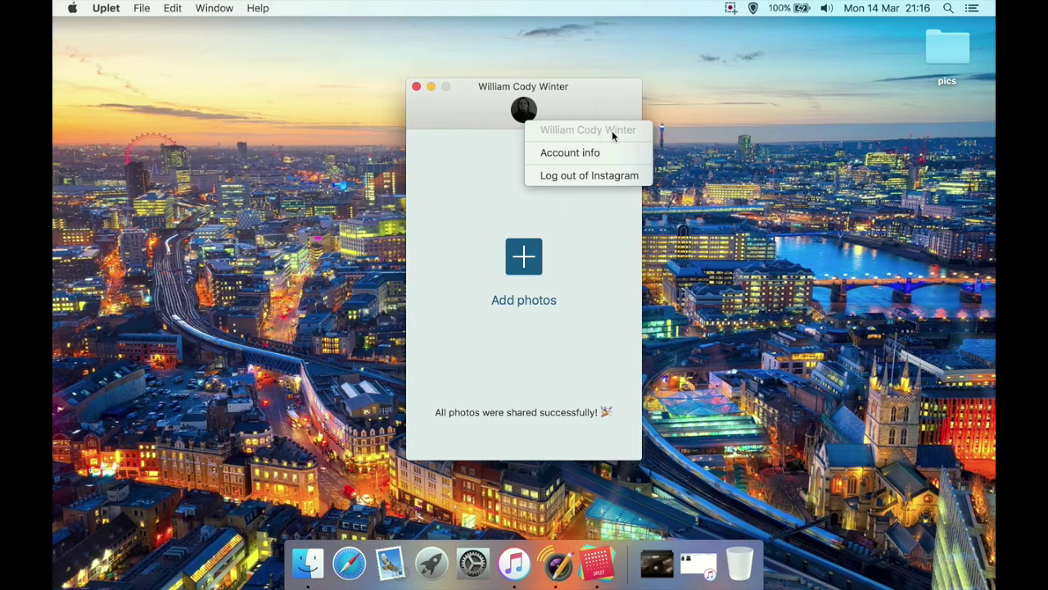
click(486, 161)
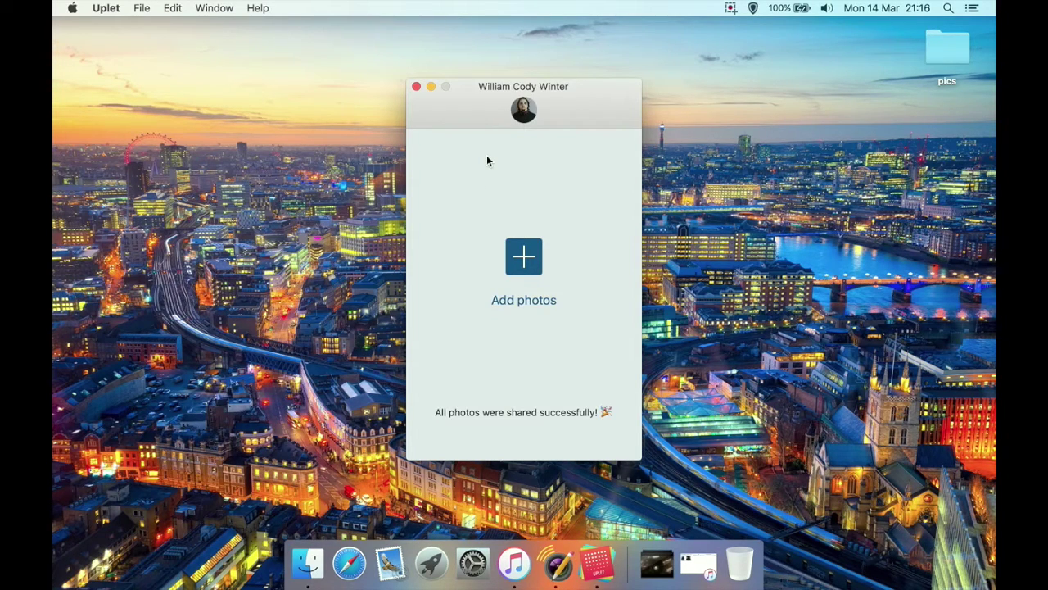
click(119, 7)
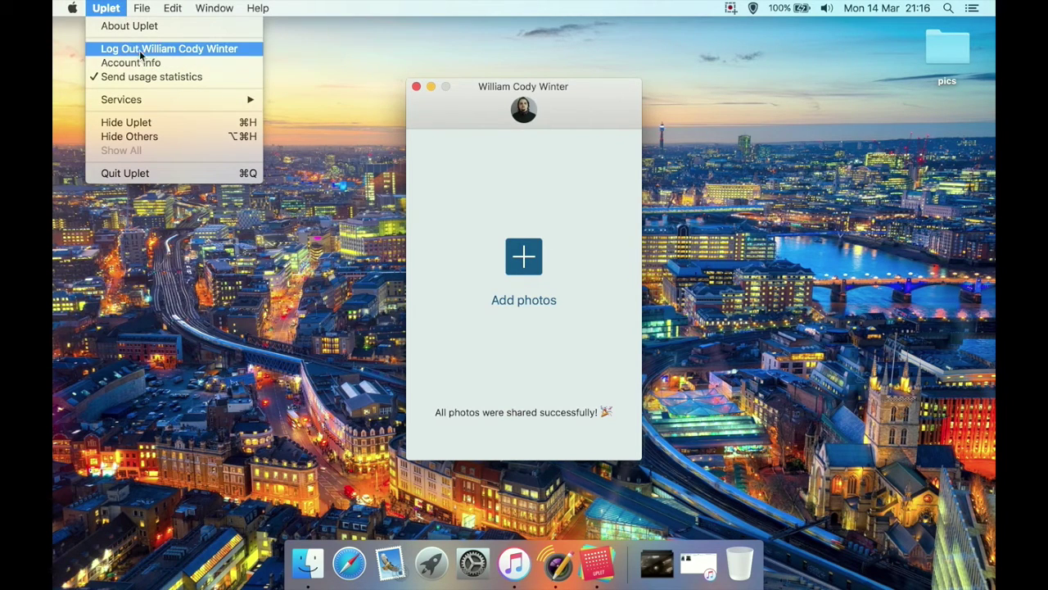
click(136, 30)
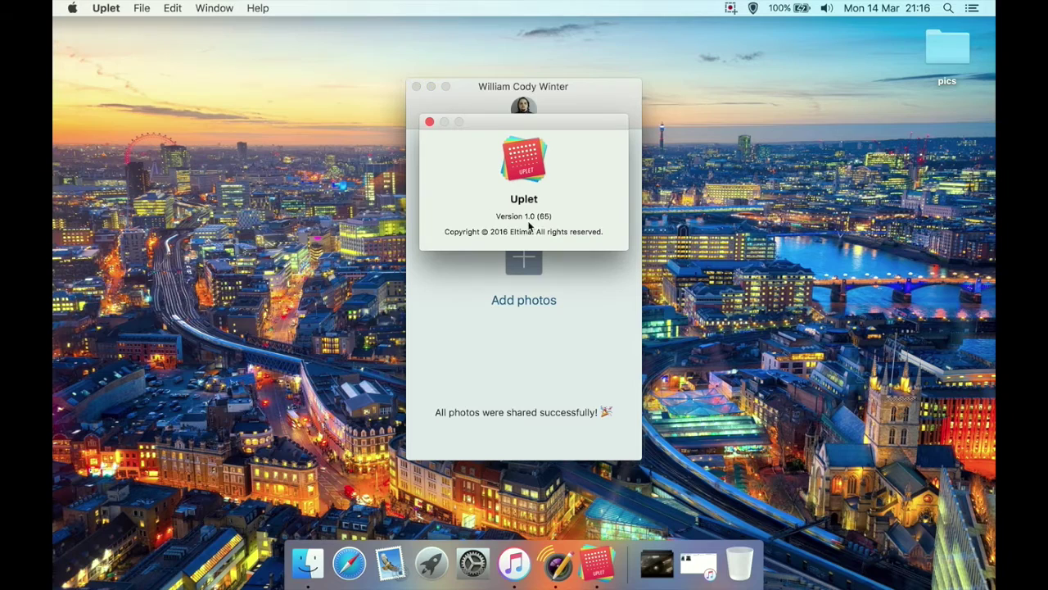
click(429, 122)
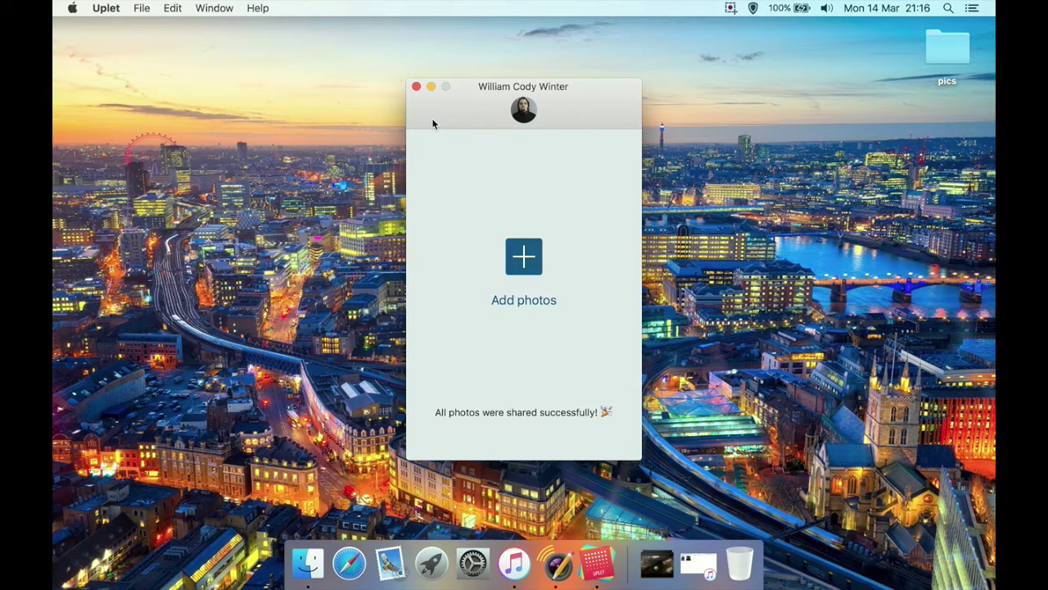